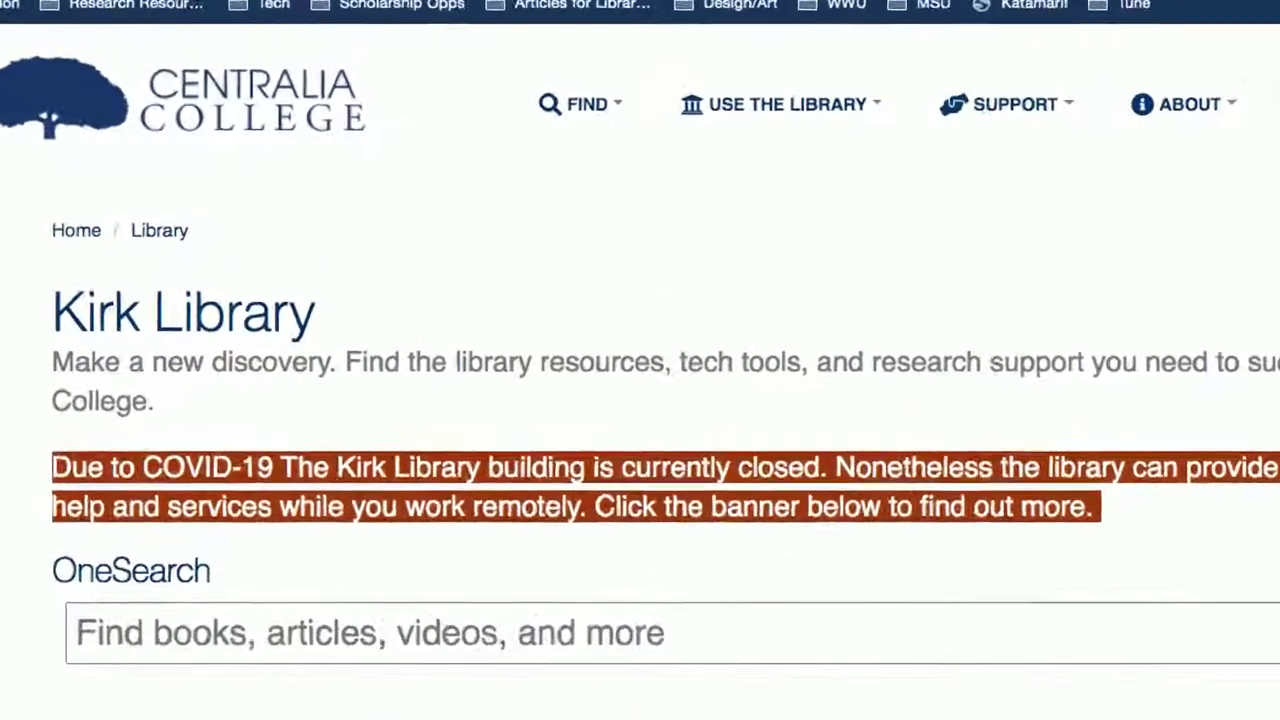
Step: Open the library's A-Z Databases list and bring the popular databases into view
click(598, 95)
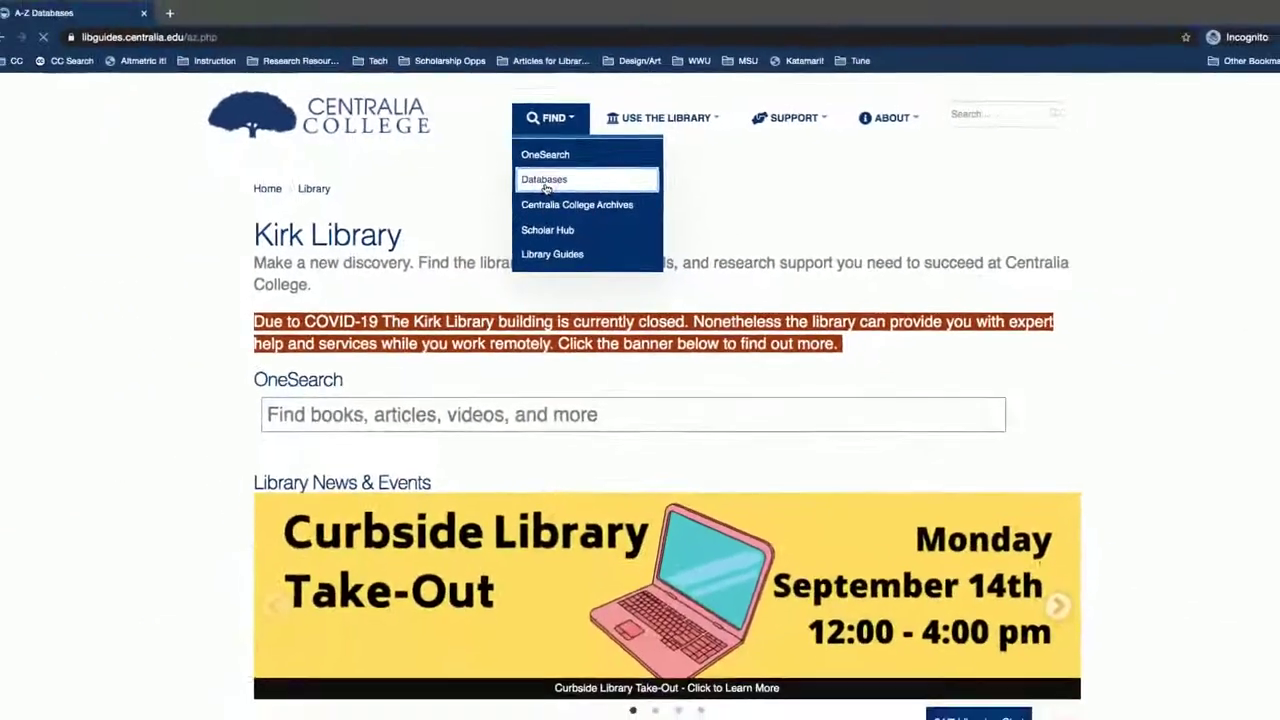
click(593, 258)
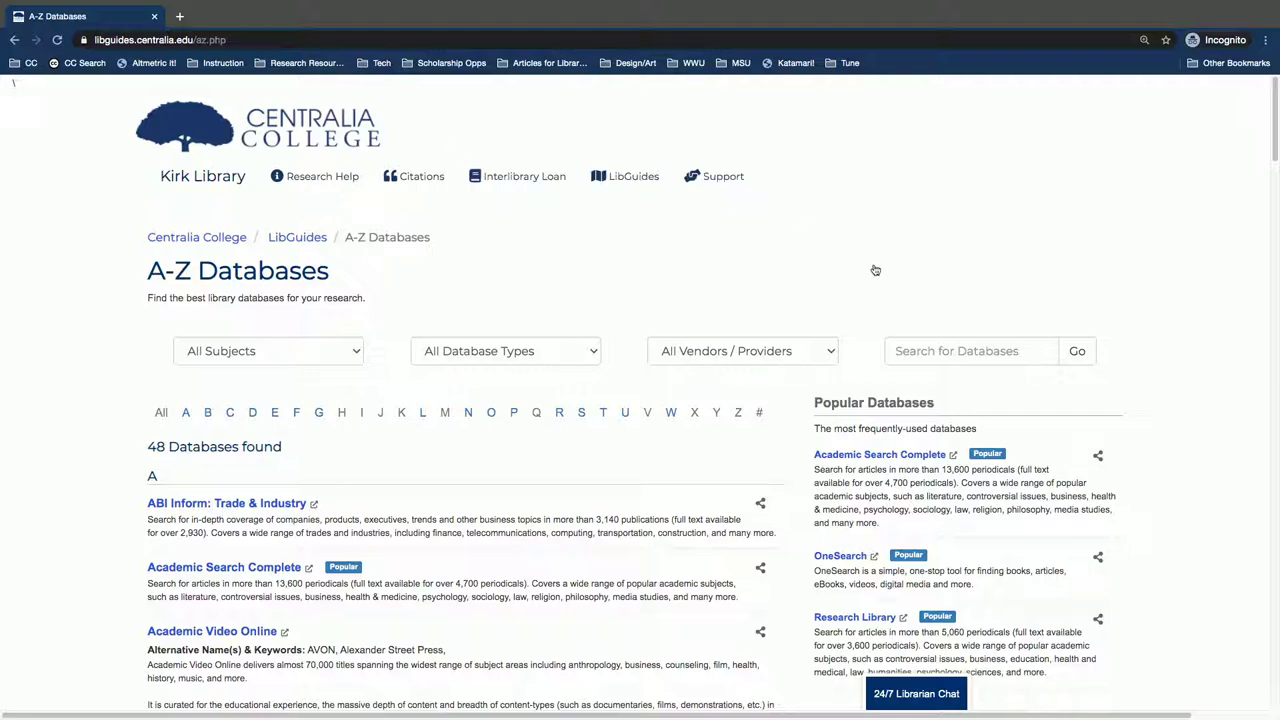
scroll(869, 259, down, 2)
scroll(869, 259, down, 1)
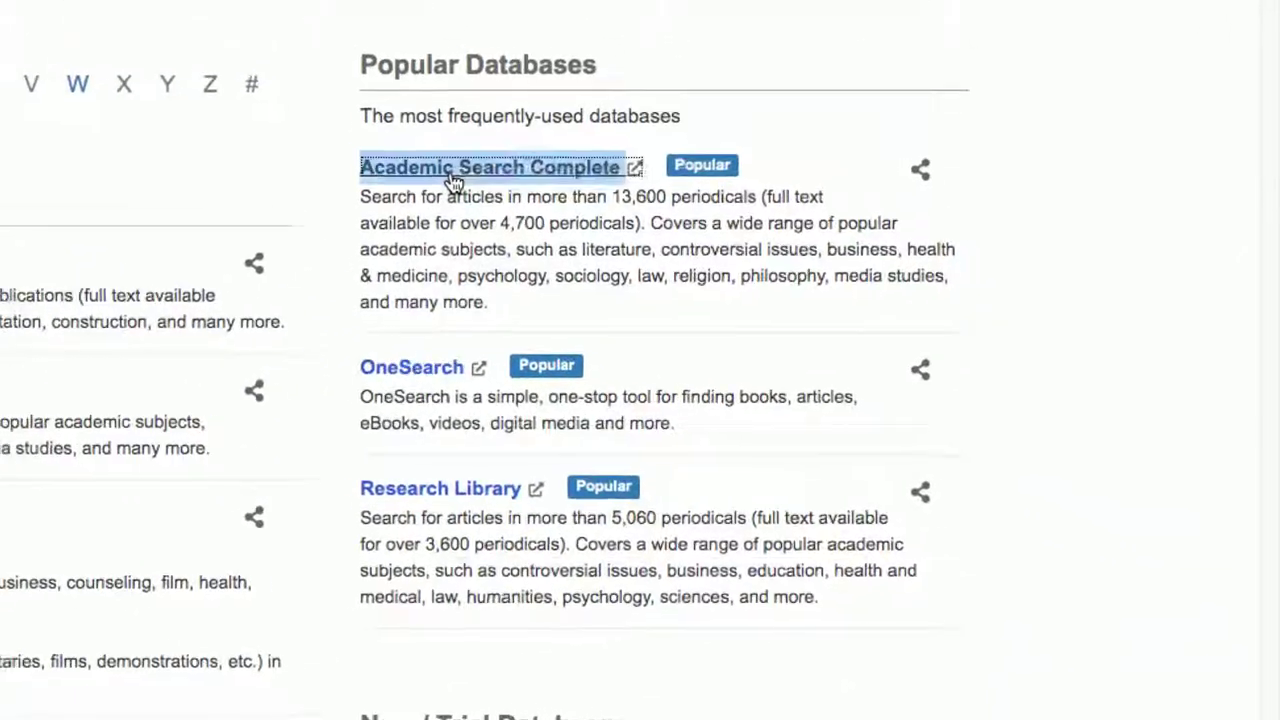
Step: Open Academic Search Complete in a separate tab and search it for "tectonic plates"
right_click(452, 180)
click(480, 183)
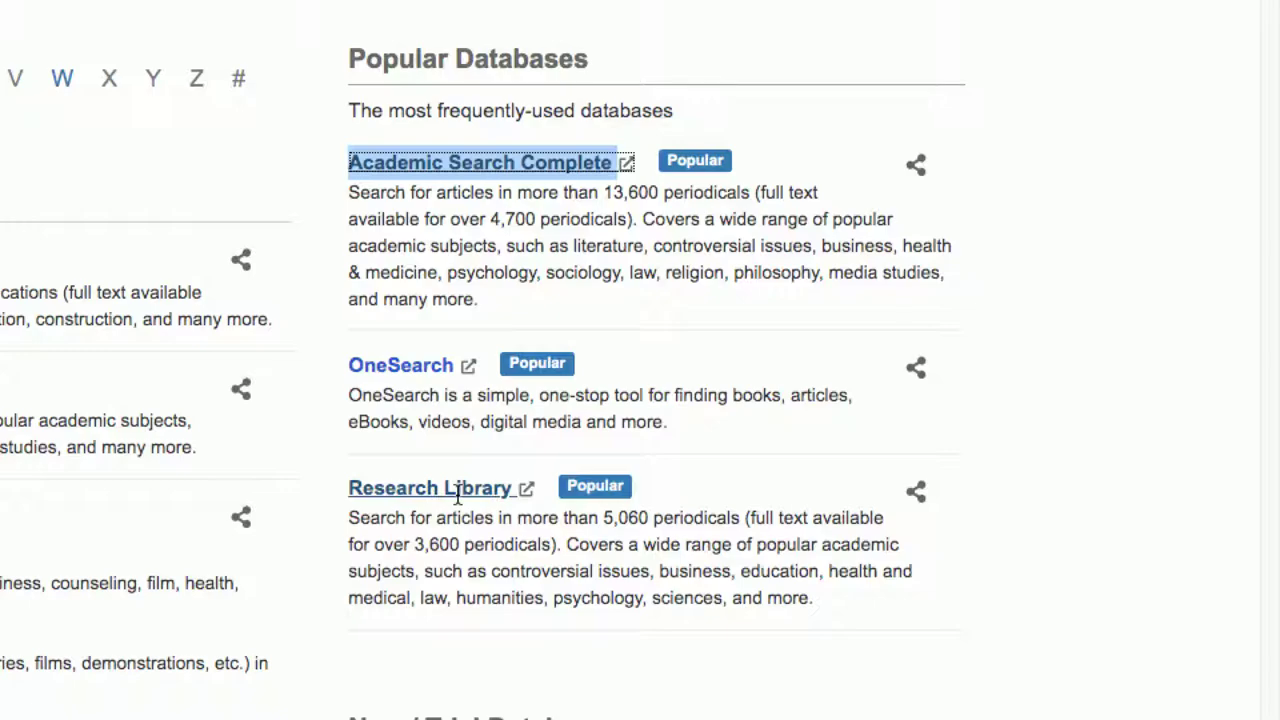
key(ctrl+Tab)
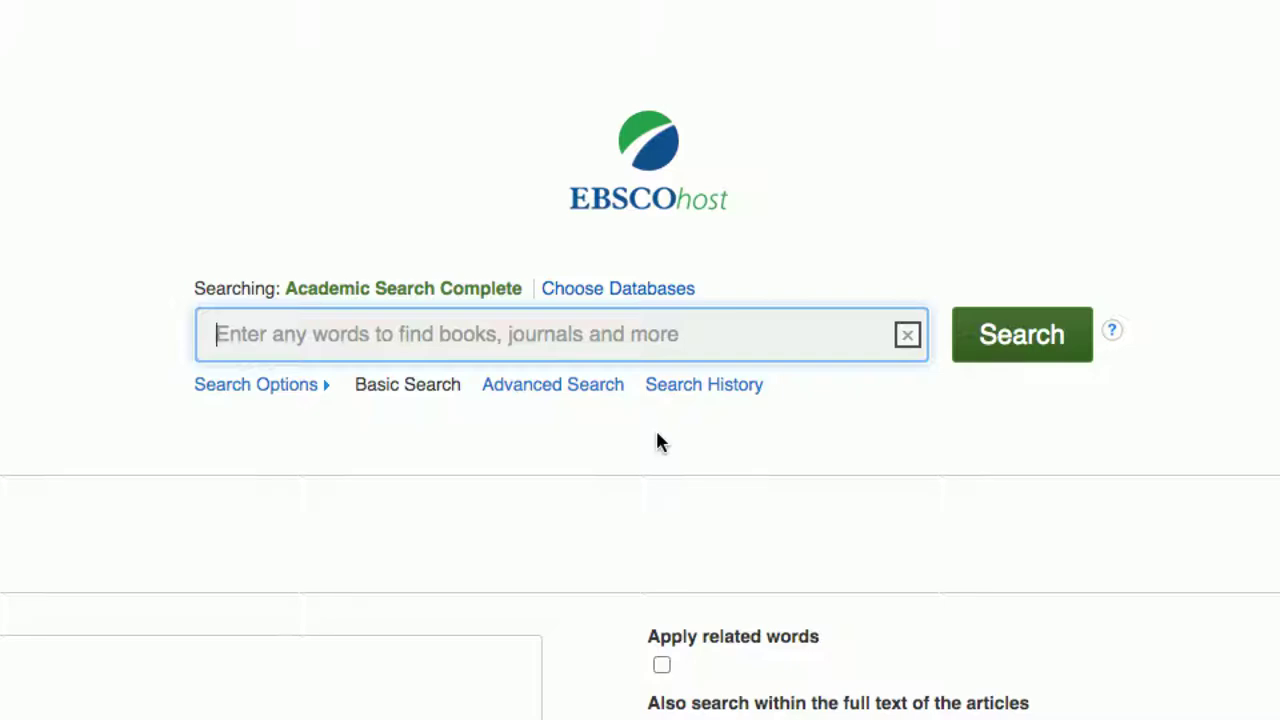
text(tectonic plates)
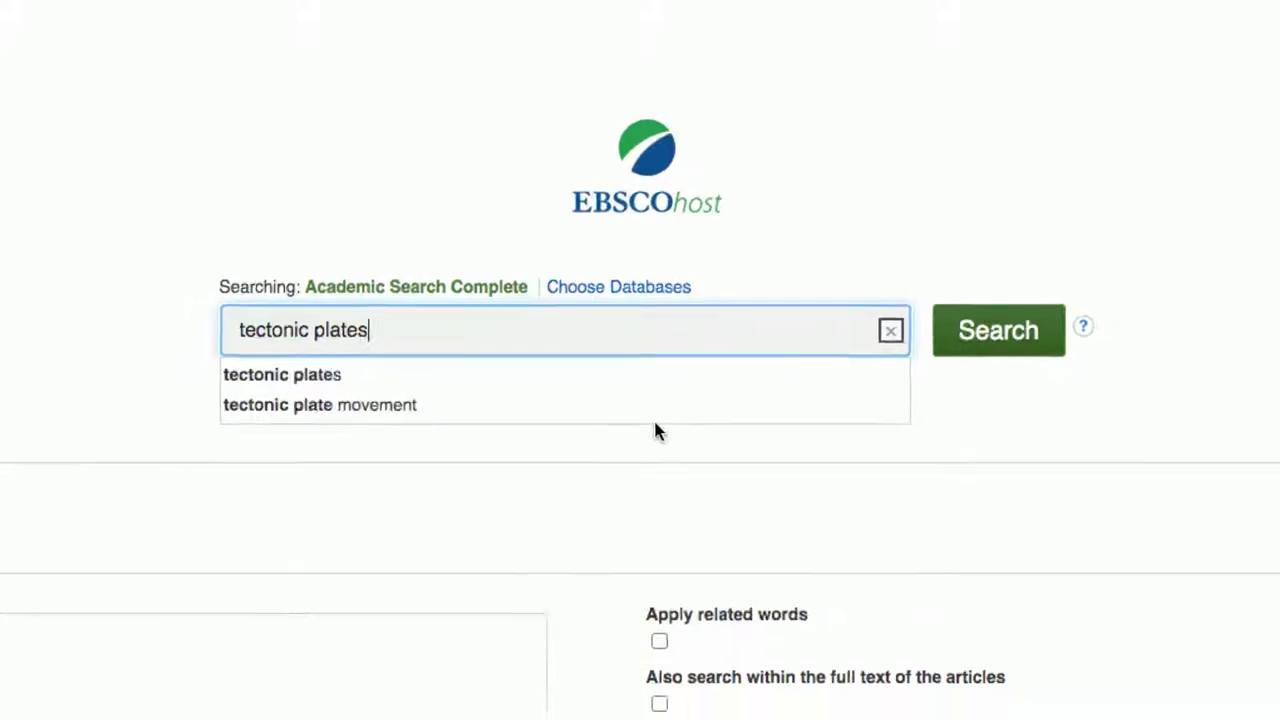
key(Return)
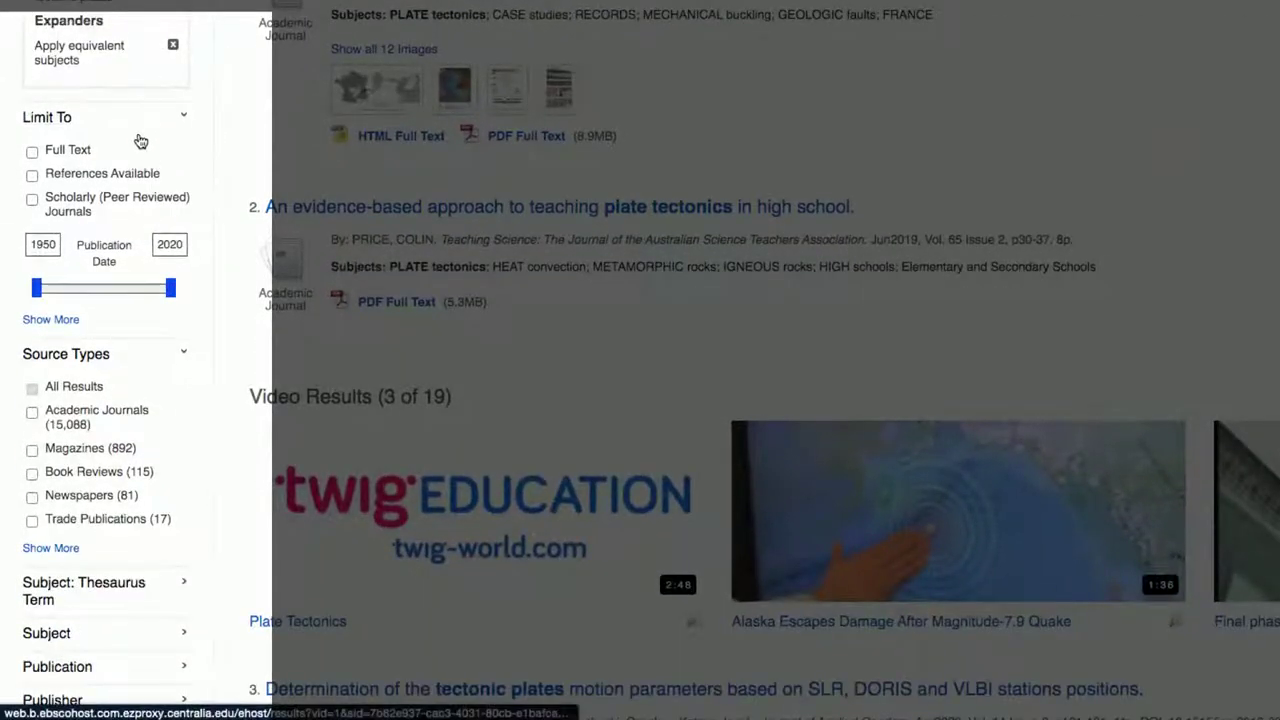
Step: Limit the tectonic plates results to full text with publication dates from 2009 to 2020
click(32, 153)
drag(37, 218, 151, 221)
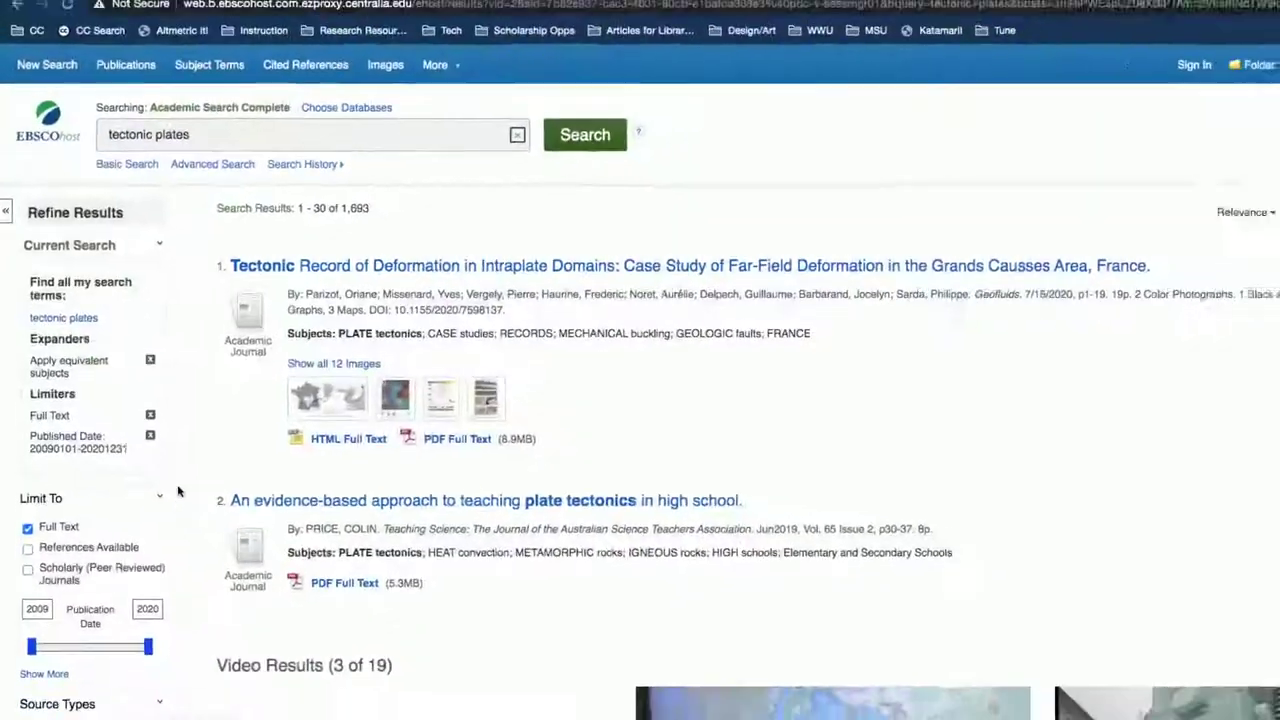
Step: Narrow the results to the thesaurus subject term "earthquakes" using the full list of terms
scroll(150, 454, down, 3)
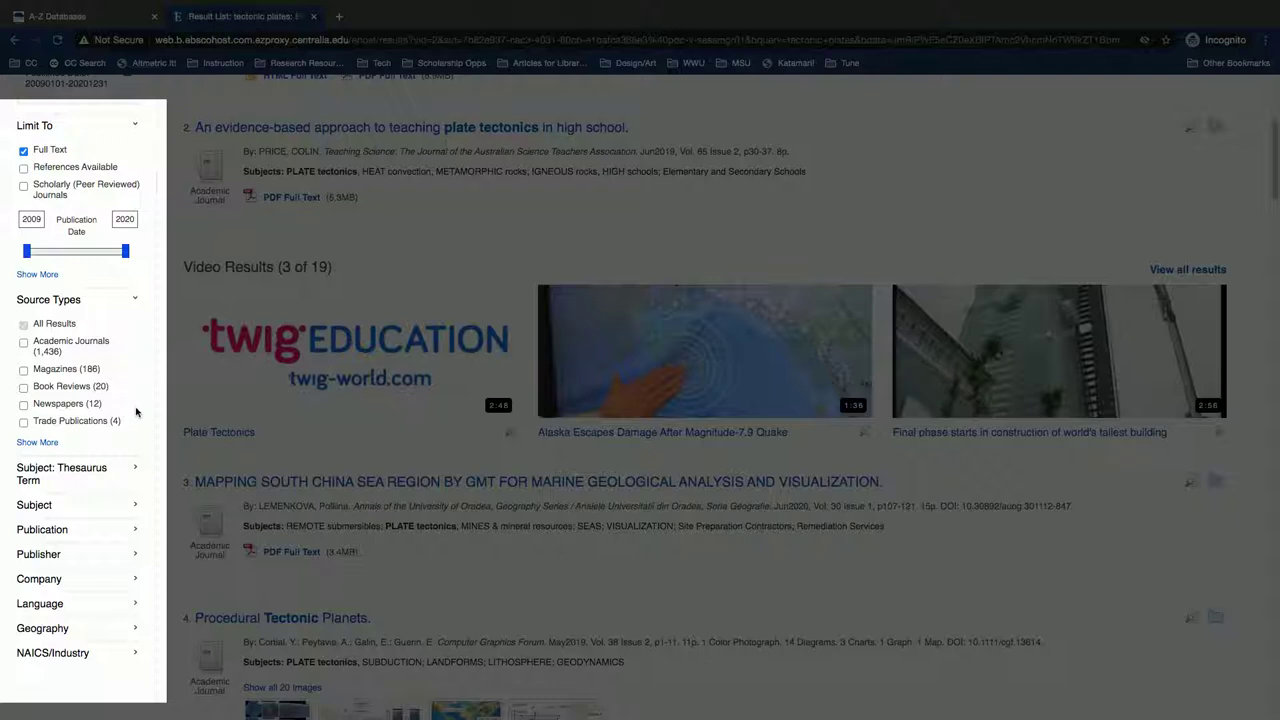
scroll(136, 412, down, 1)
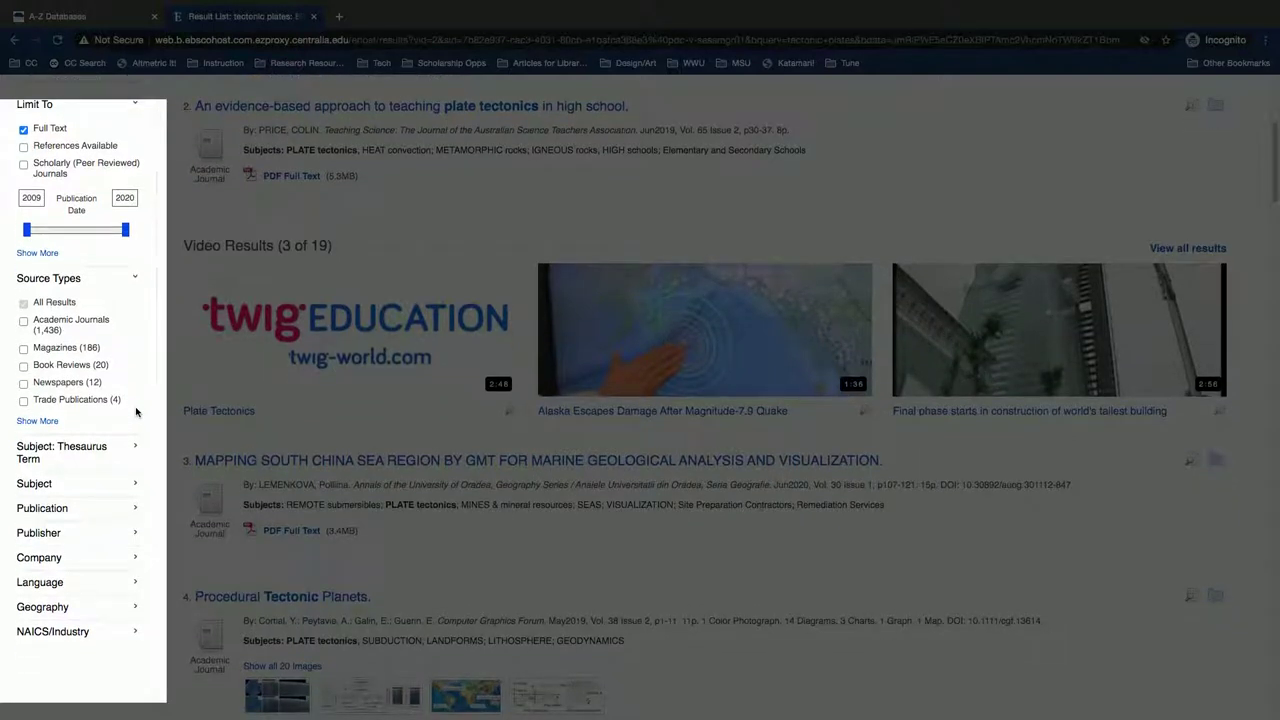
scroll(136, 412, down, 2)
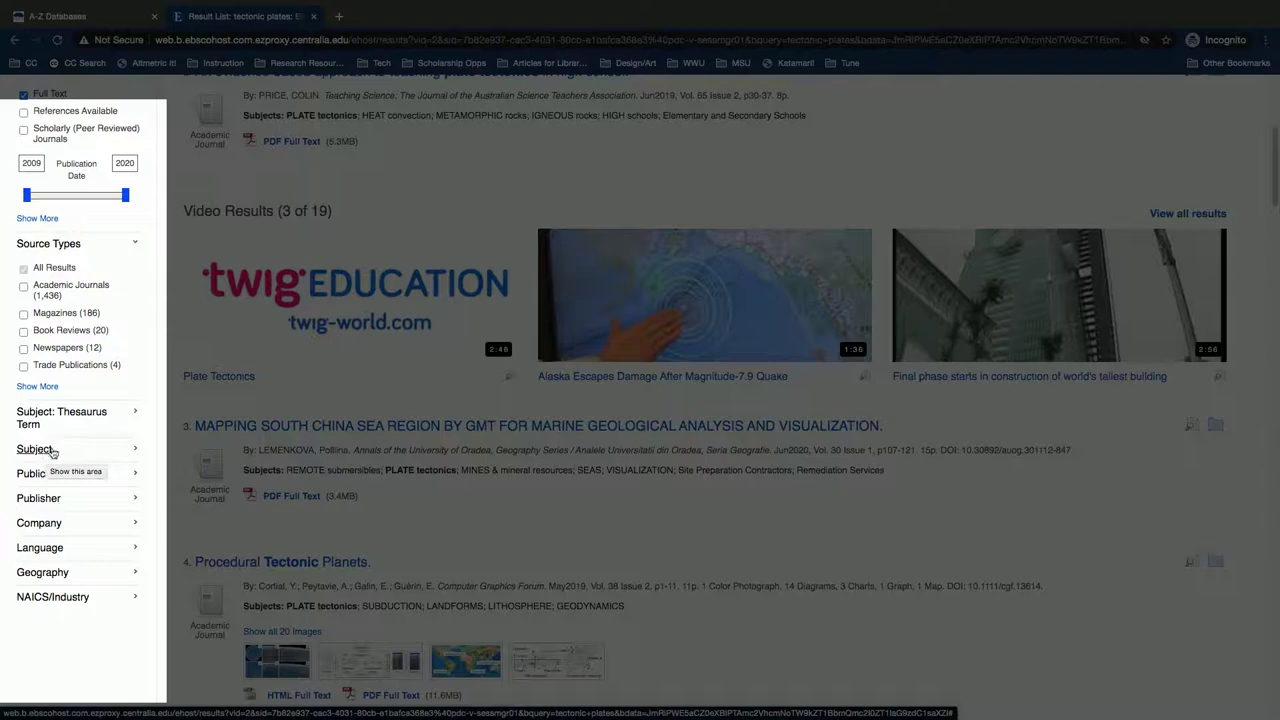
click(87, 418)
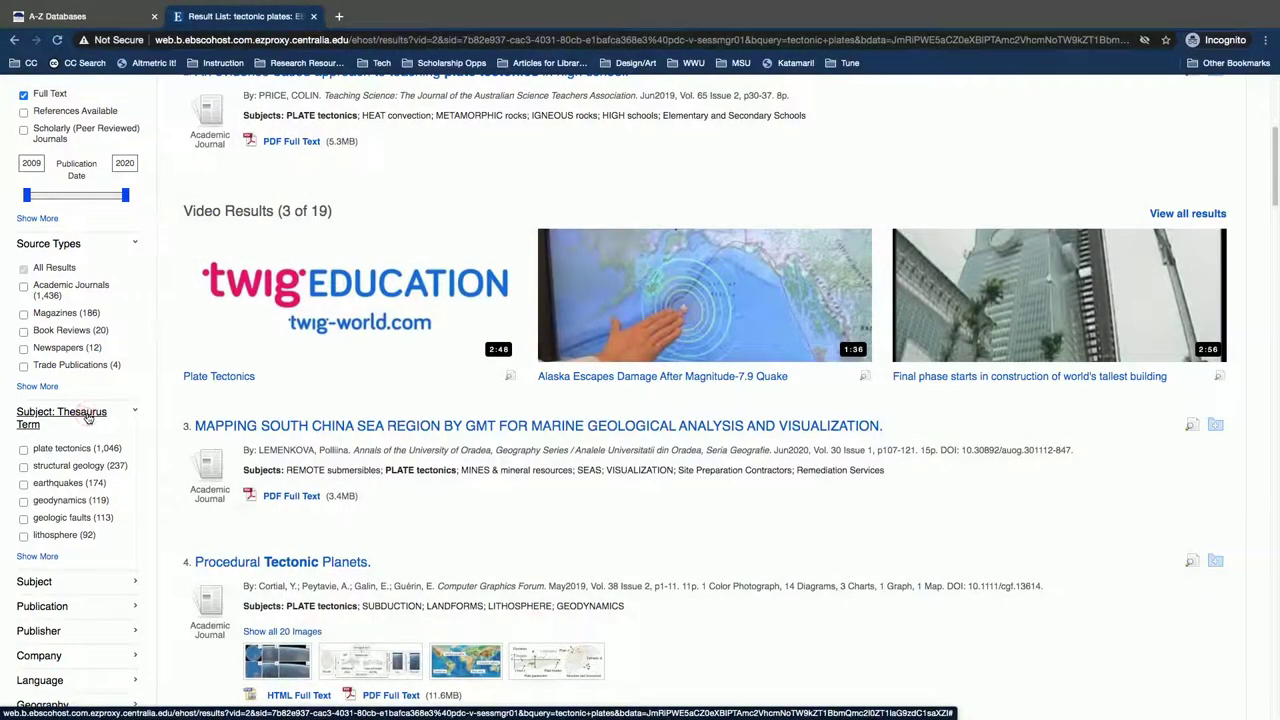
click(37, 556)
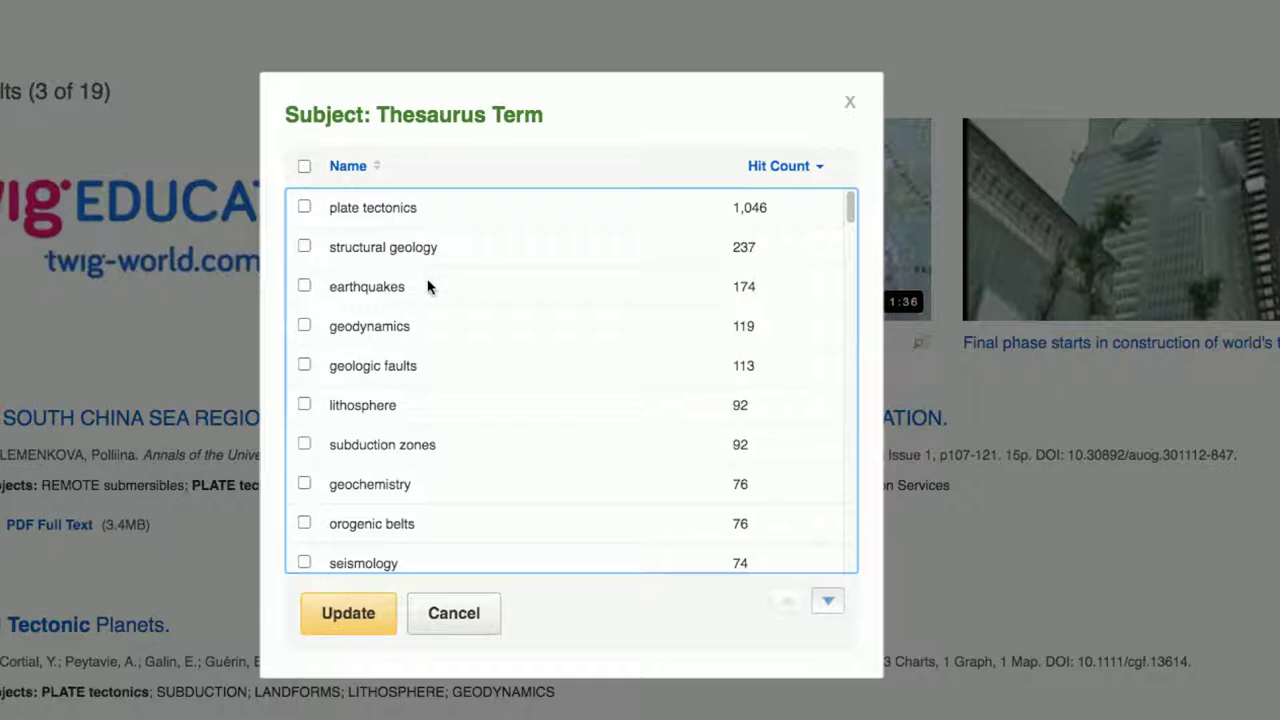
click(302, 286)
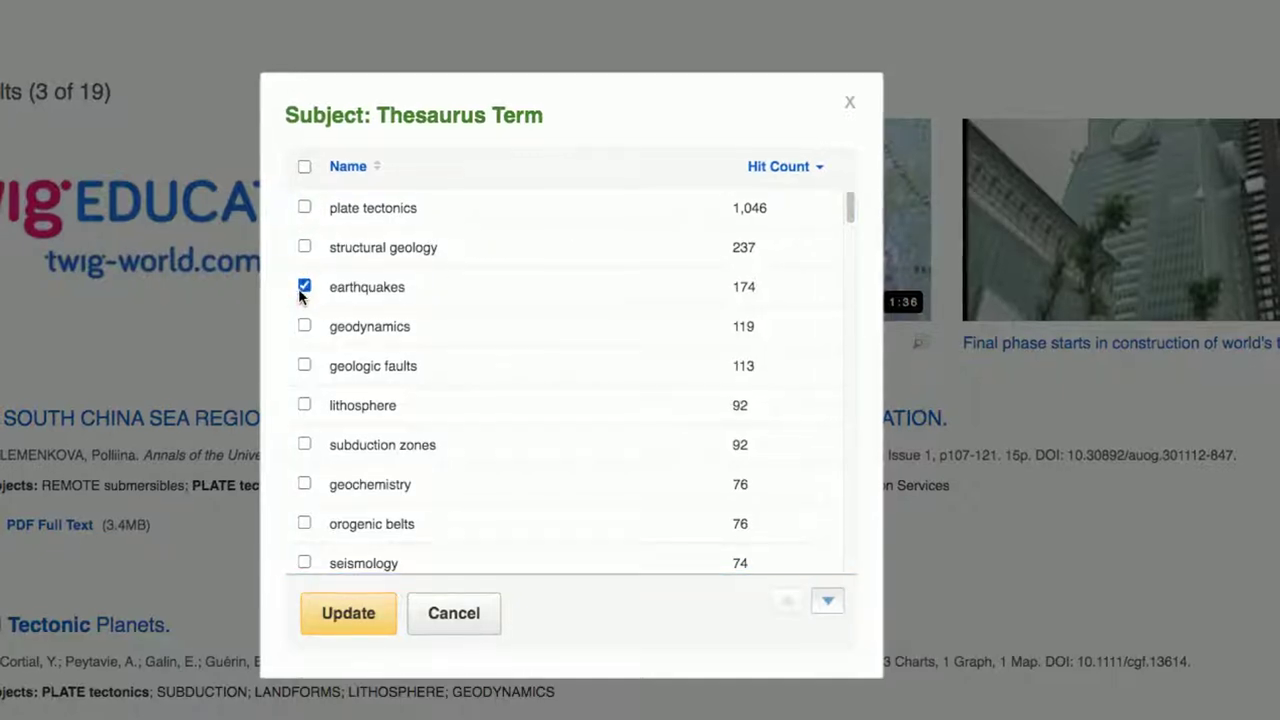
click(348, 613)
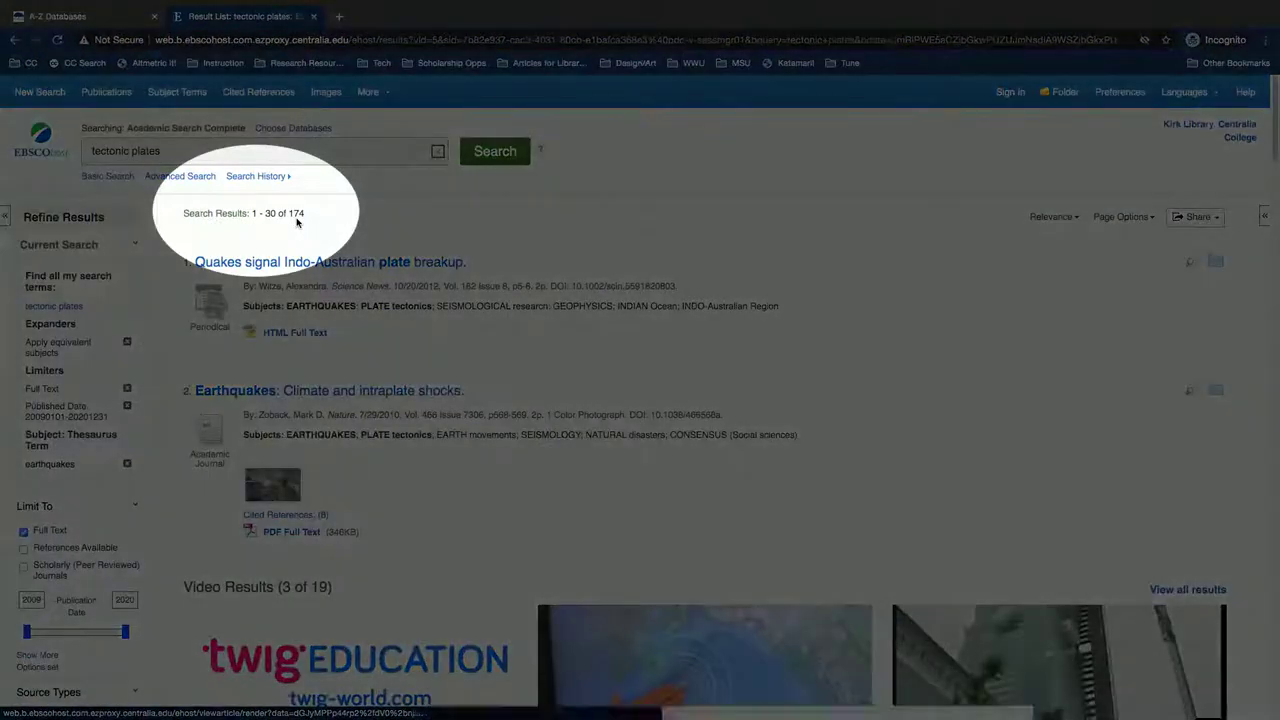
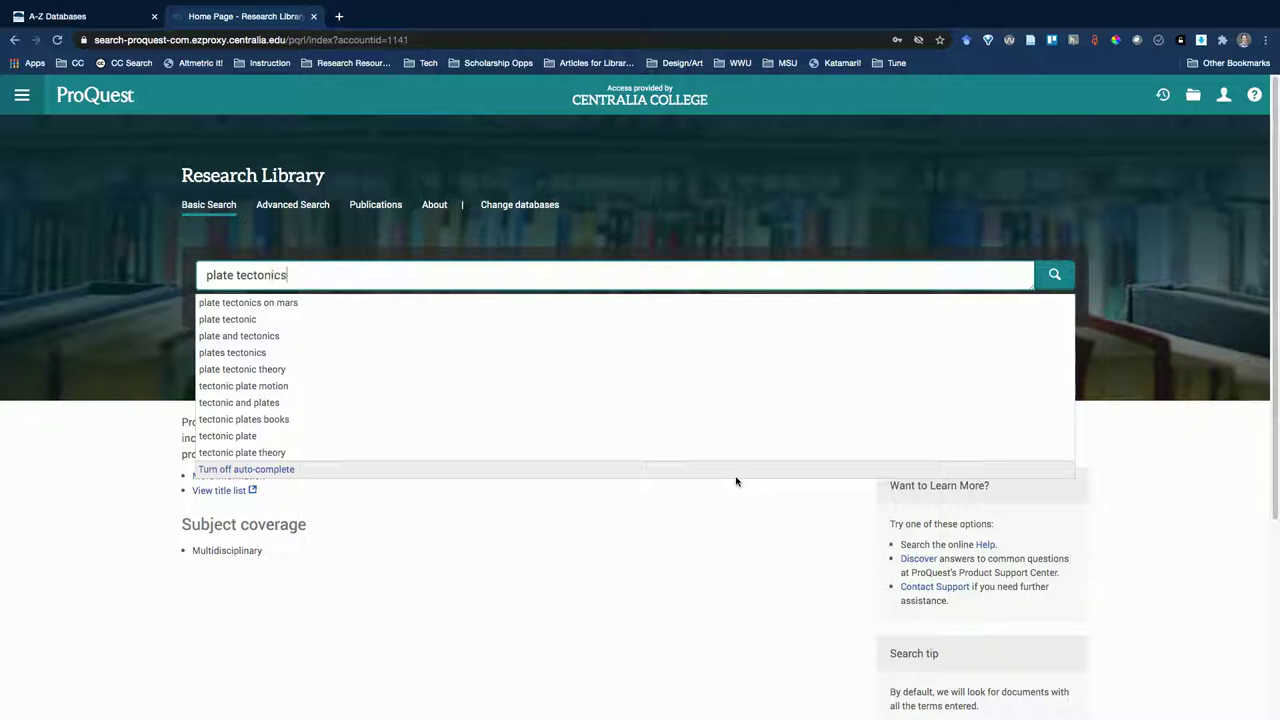
Step: Search ProQuest's Research Library for "plate tectonics volcanoes"
text(lcanoes)
key(Return)
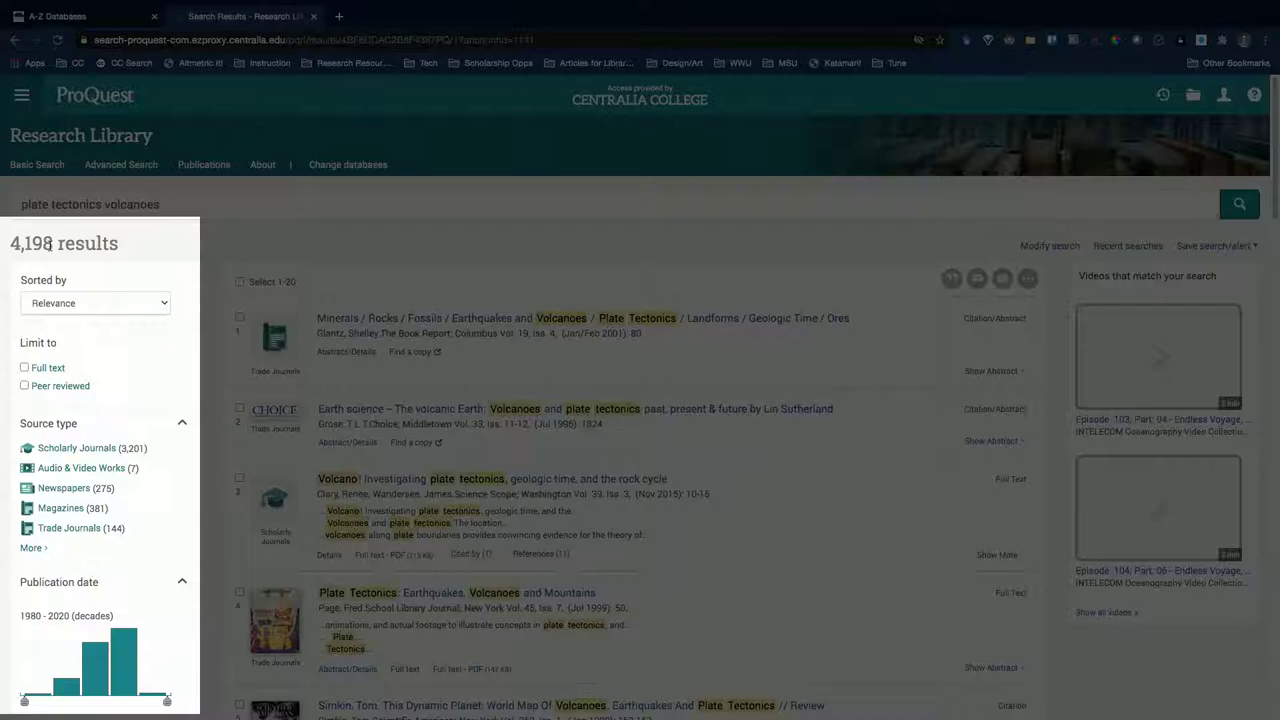
Step: Review the available result filters and limit the results to peer-reviewed items with full text
scroll(138, 289, down, 1)
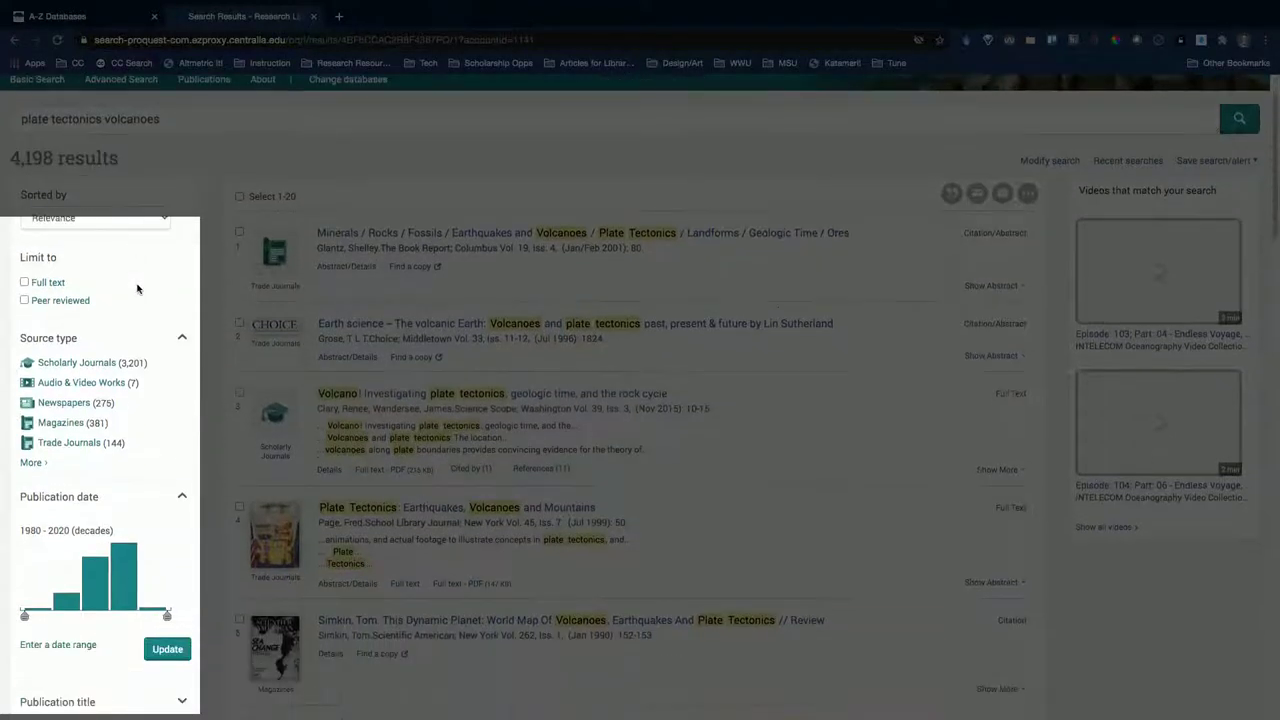
scroll(137, 289, down, 1)
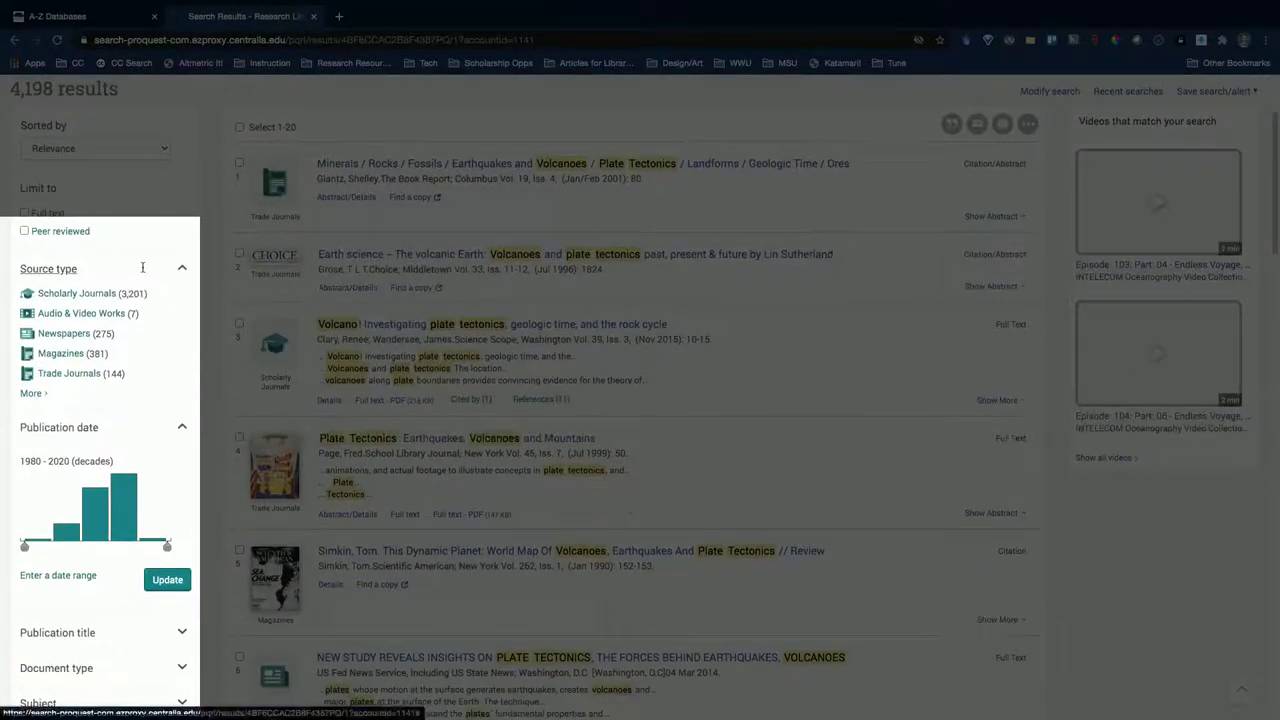
scroll(142, 270, down, 3)
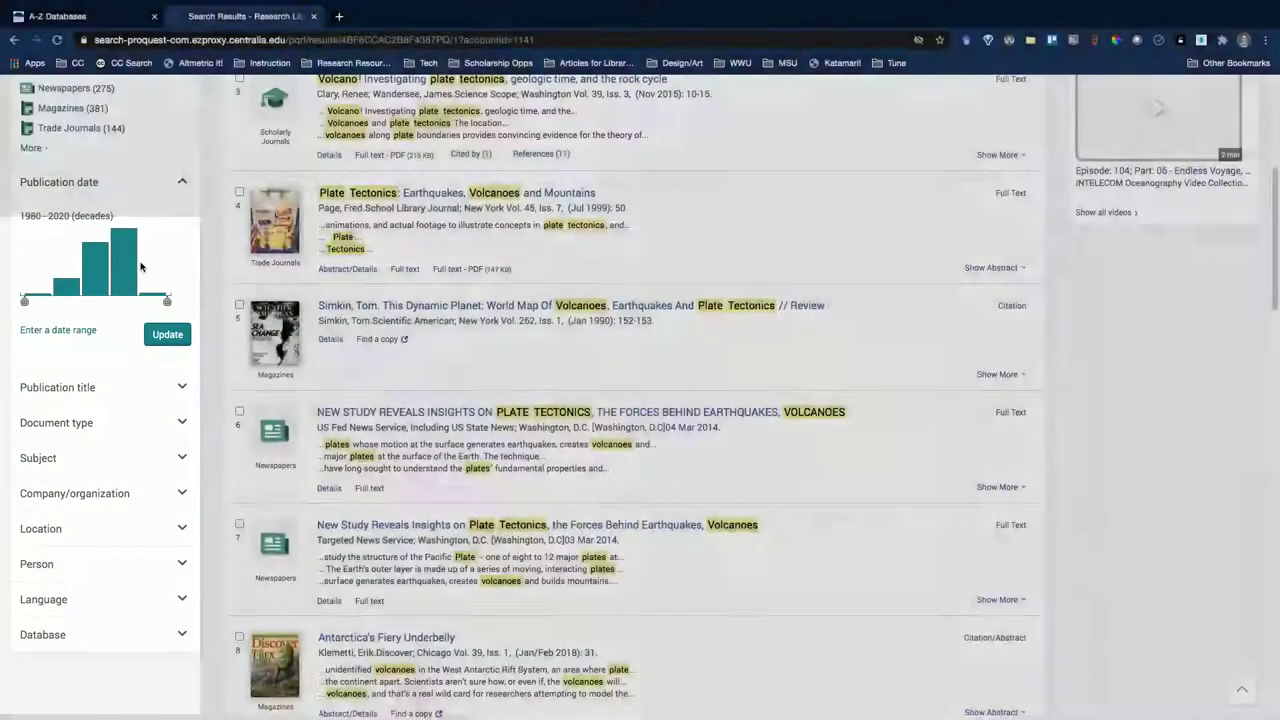
scroll(140, 265, up, 4)
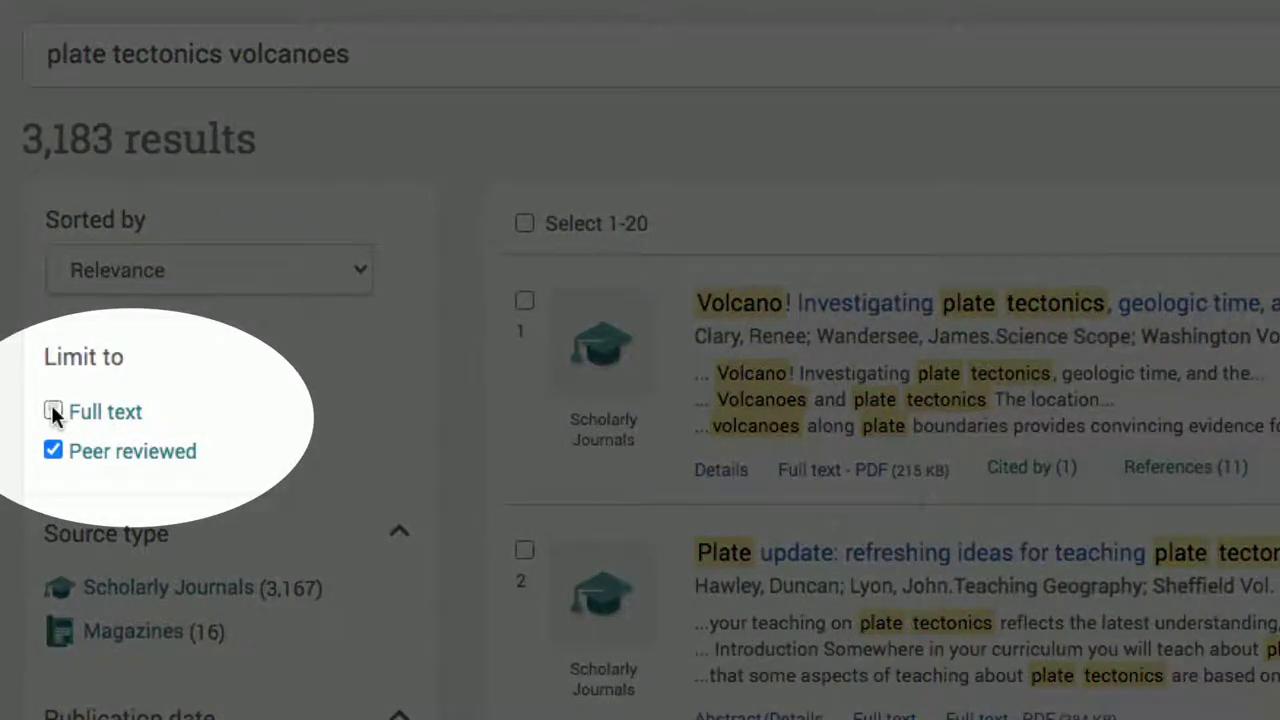
click(52, 410)
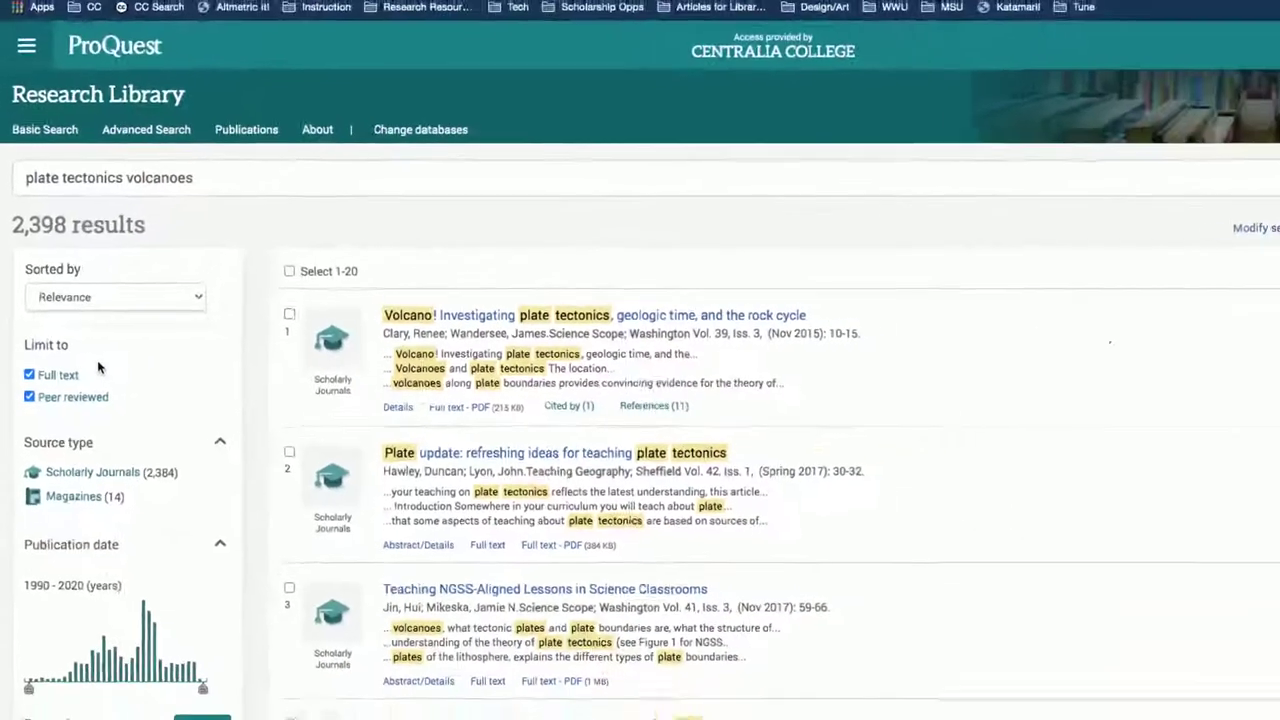
Step: In the complete subject filter list, mark mineralogy, petrology, earthquakes and nonfiction for exclusion
scroll(82, 362, down, 4)
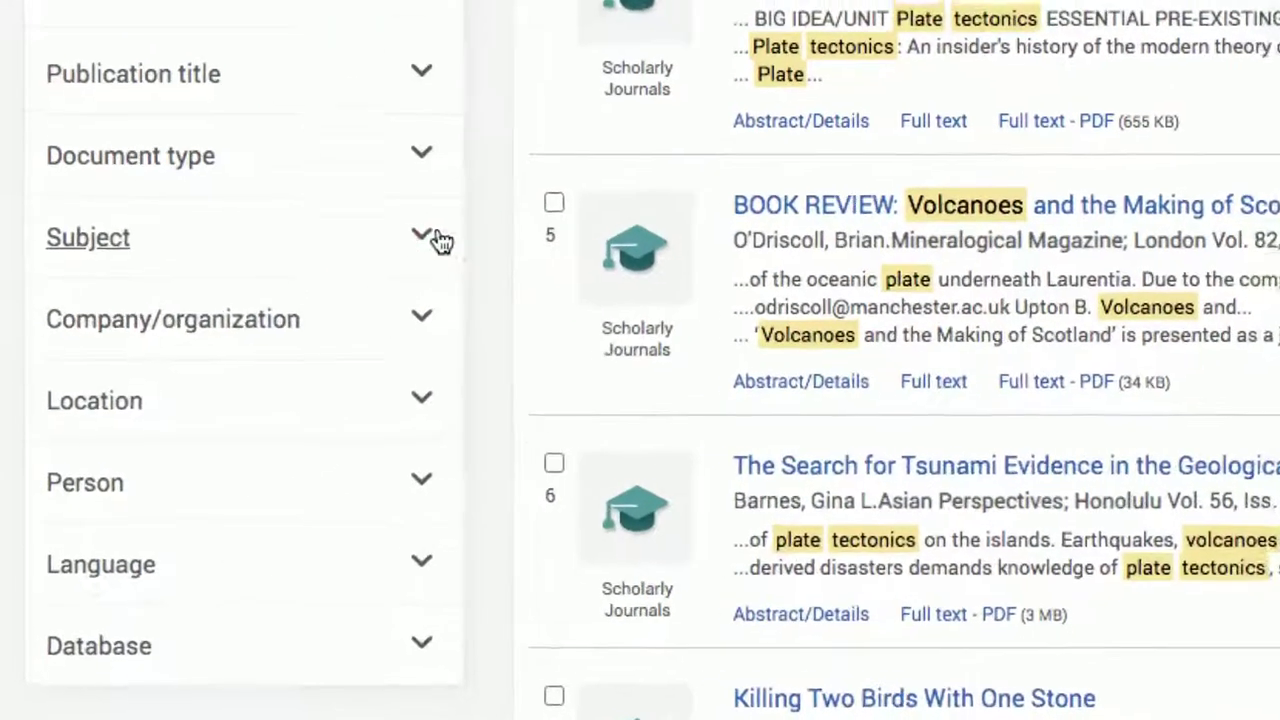
click(220, 364)
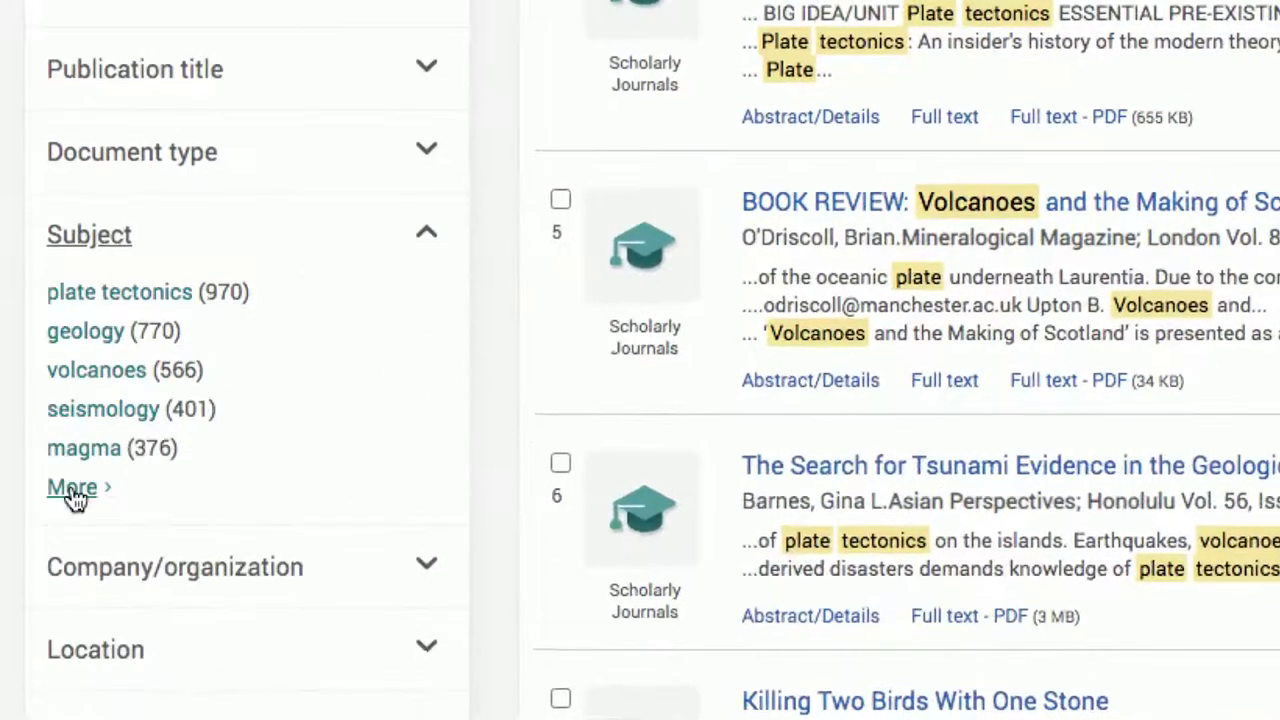
click(72, 490)
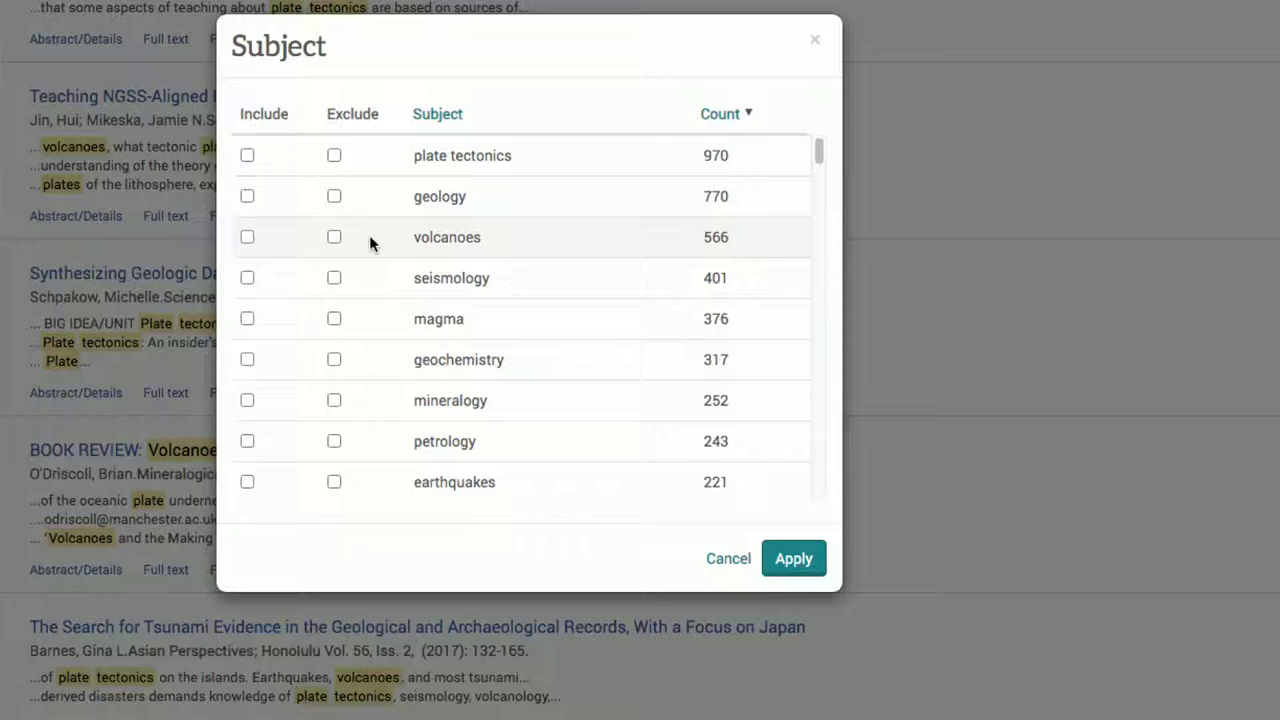
scroll(369, 240, down, 1)
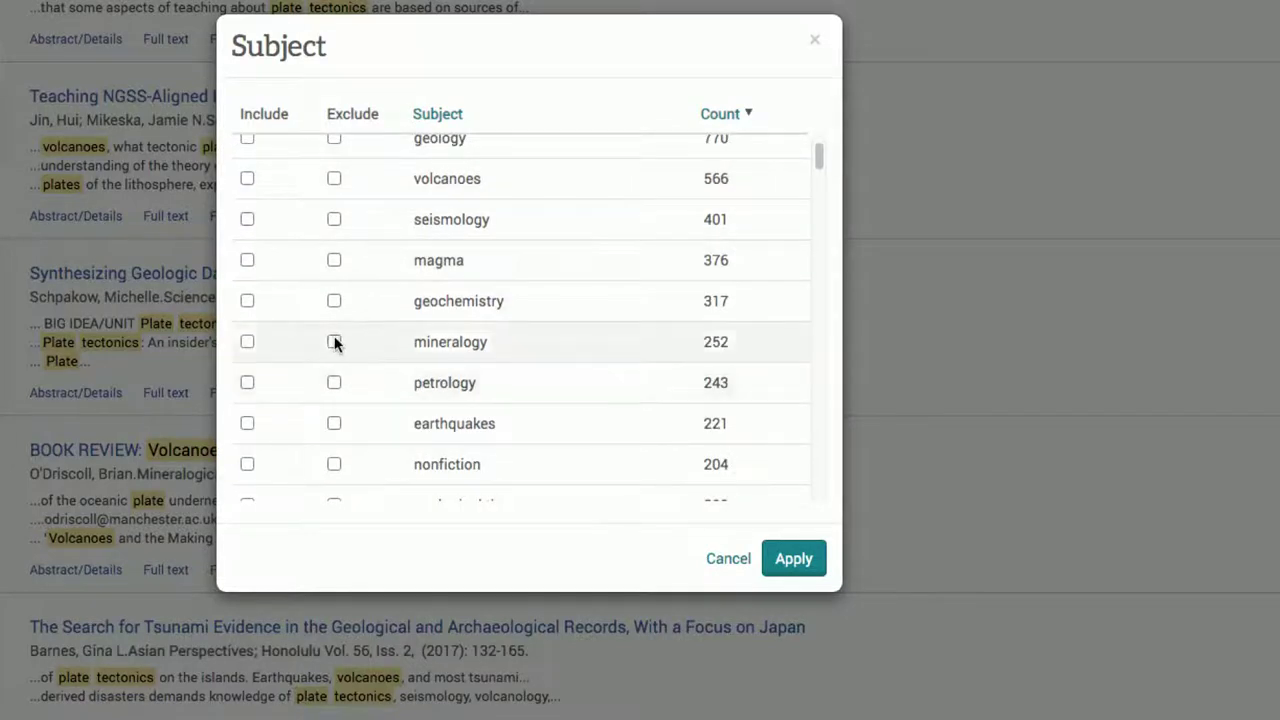
click(334, 342)
click(334, 382)
click(334, 424)
click(334, 464)
scroll(379, 378, down, 2)
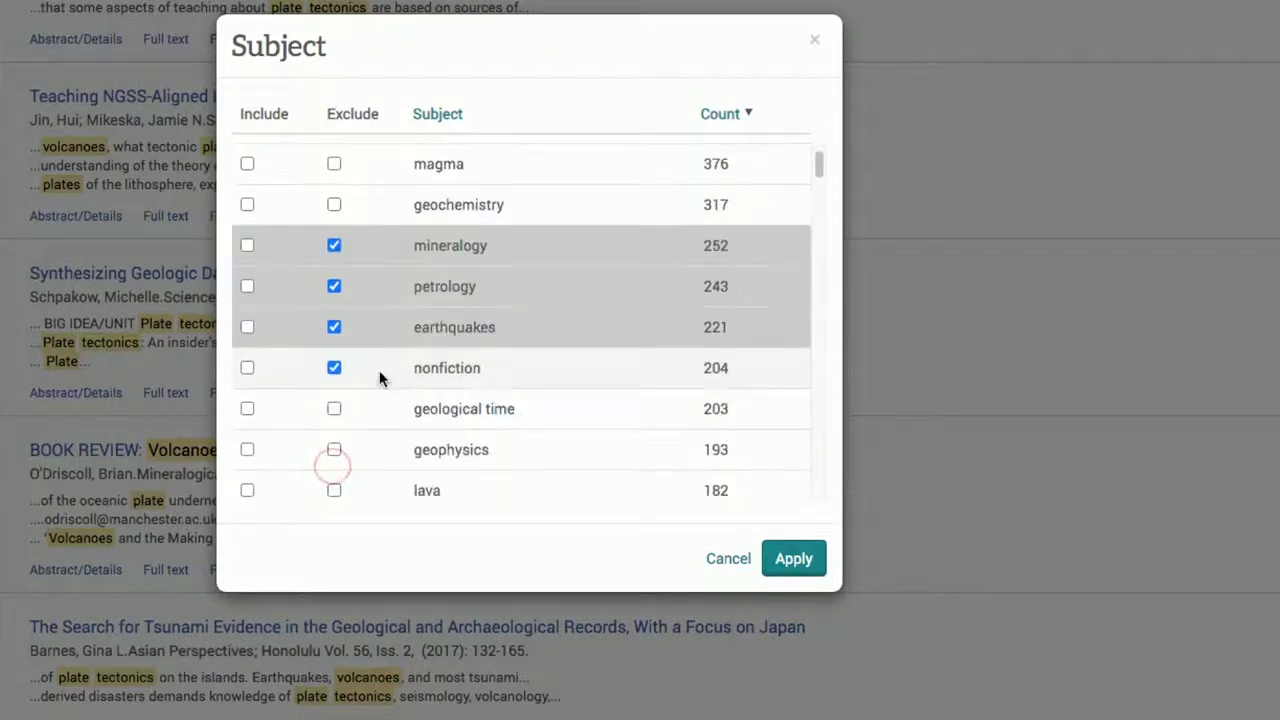
Step: Also exclude the marine geology subject and apply the subject filter to the results
scroll(379, 378, down, 3)
scroll(372, 372, down, 1)
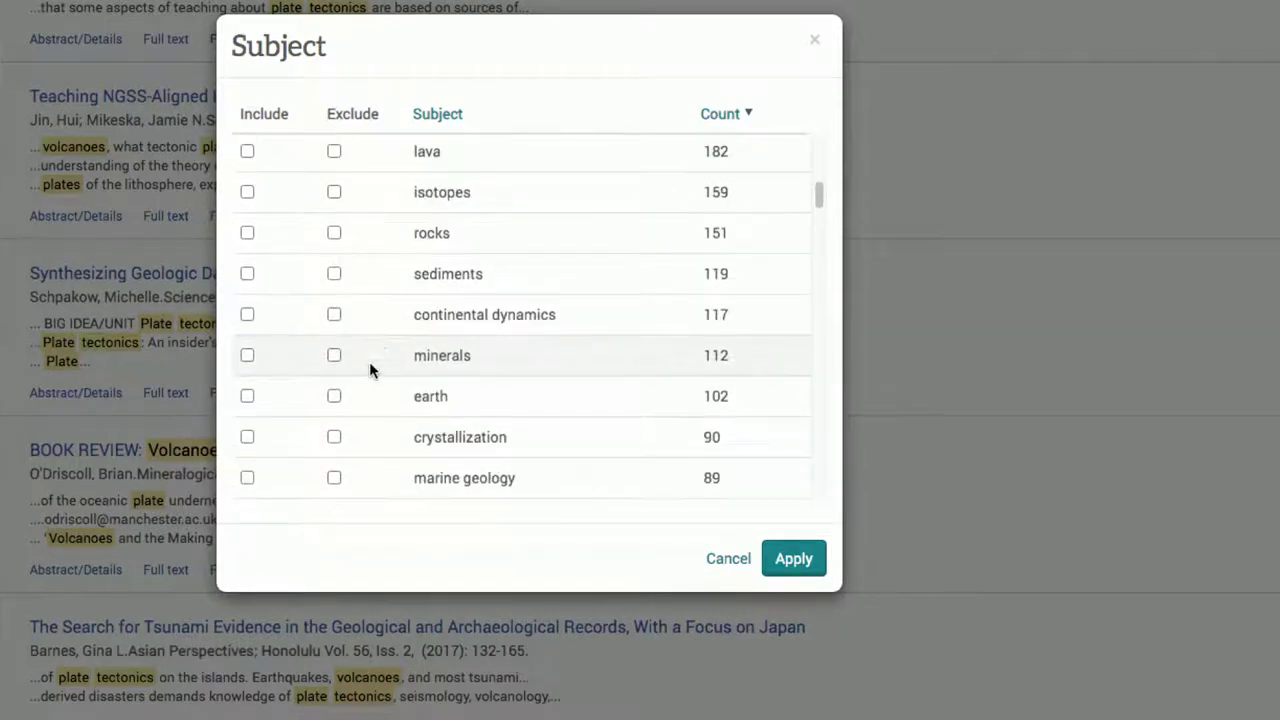
click(334, 478)
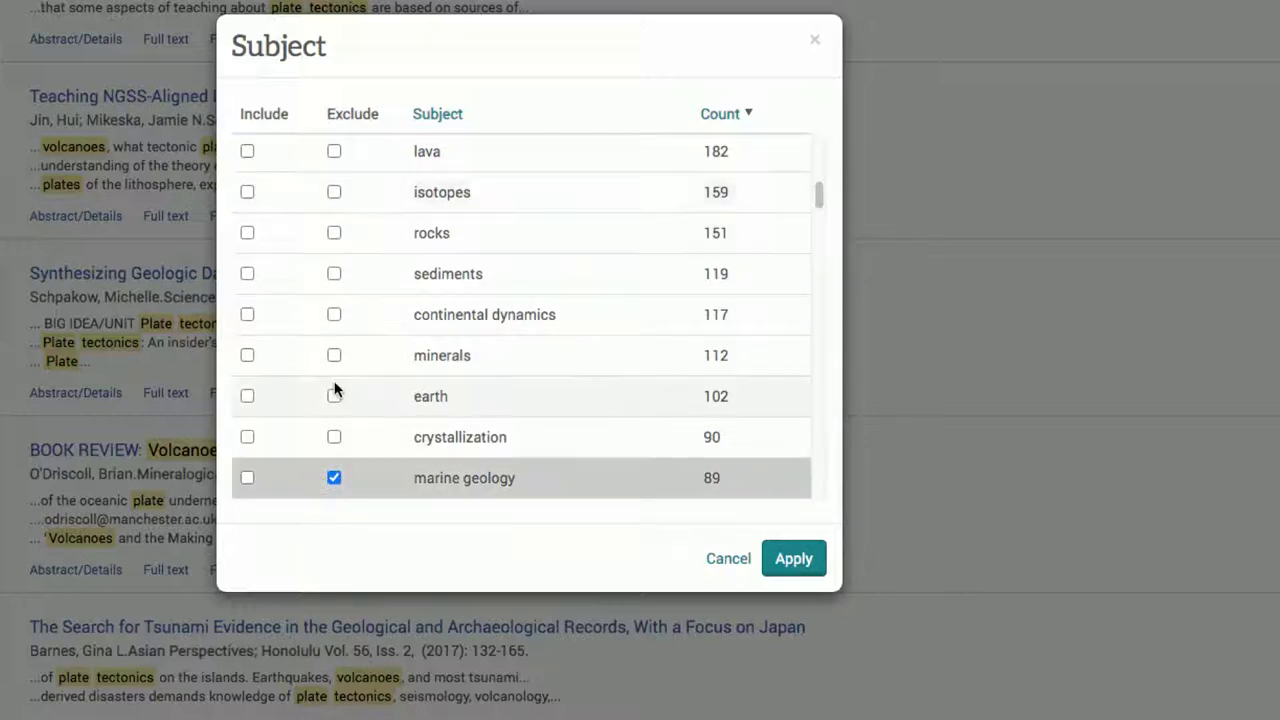
scroll(335, 388, up, 5)
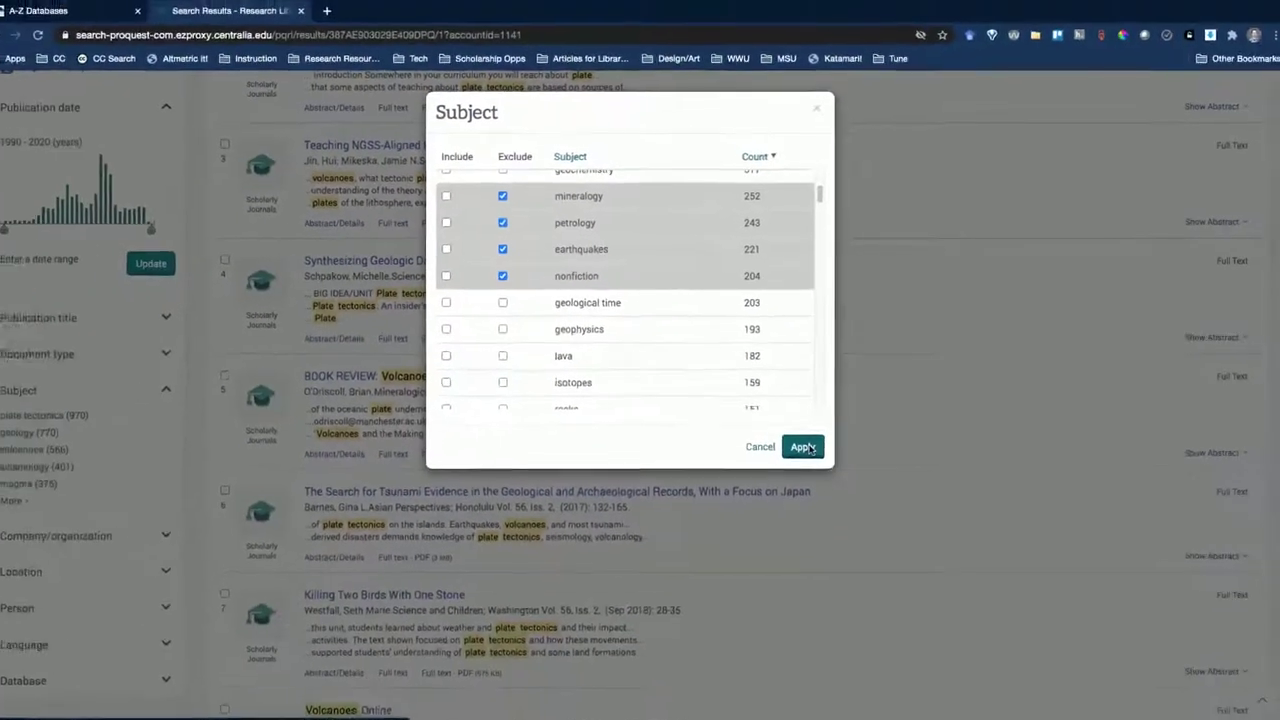
click(804, 447)
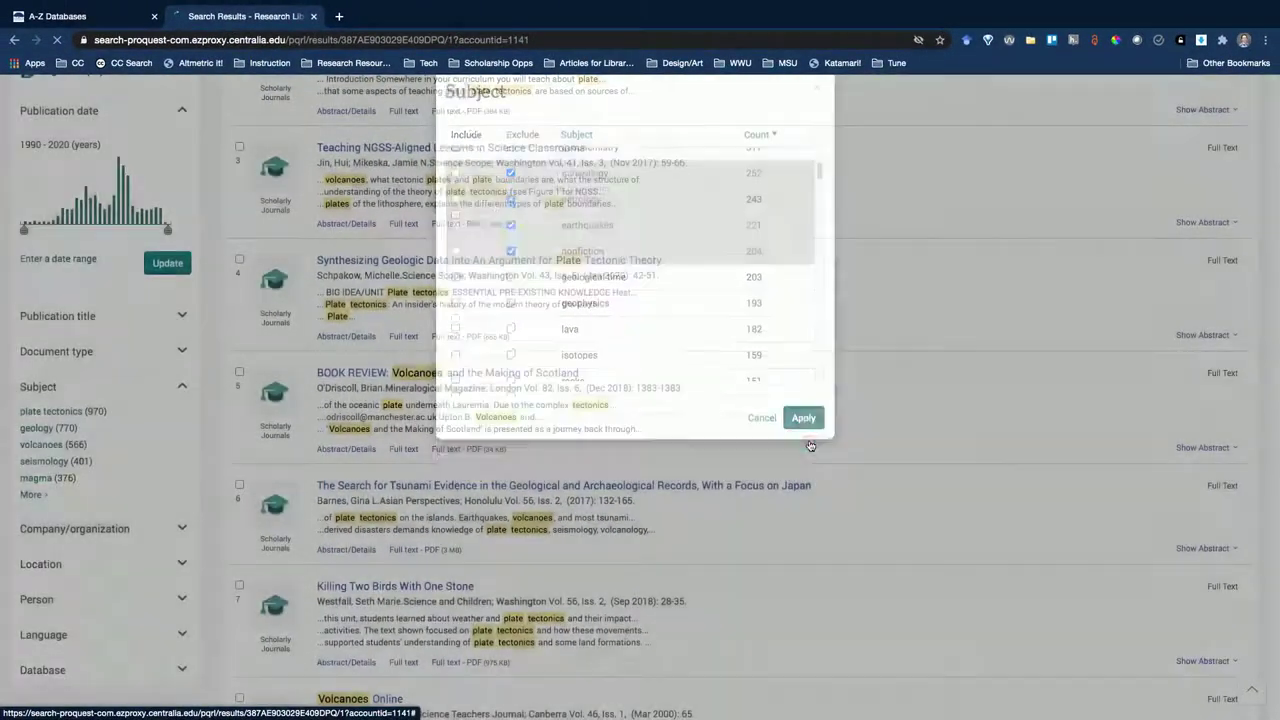